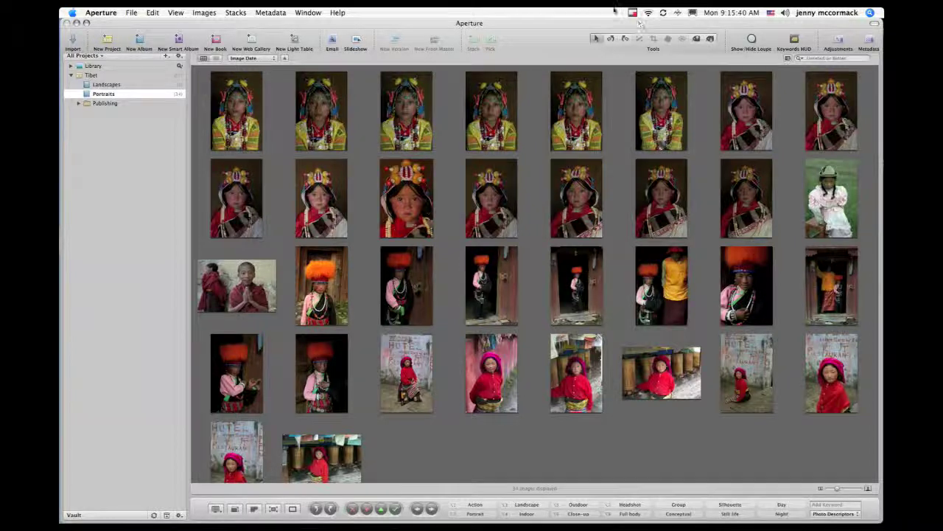
Auto-stack the images in the Portraits album using a 0:15 time interval
{"action": "left_click", "coordinate": [247, 112]}
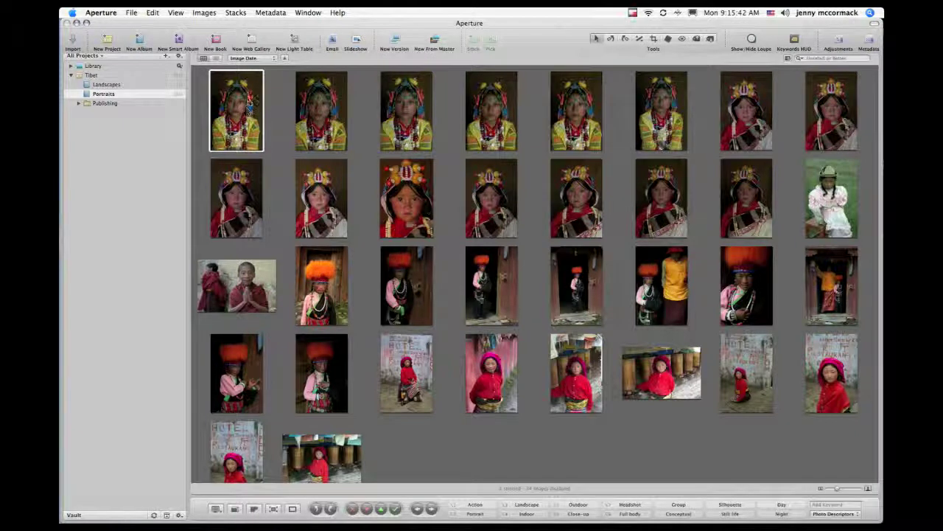
{"action": "left_click", "coordinate": [247, 13]}
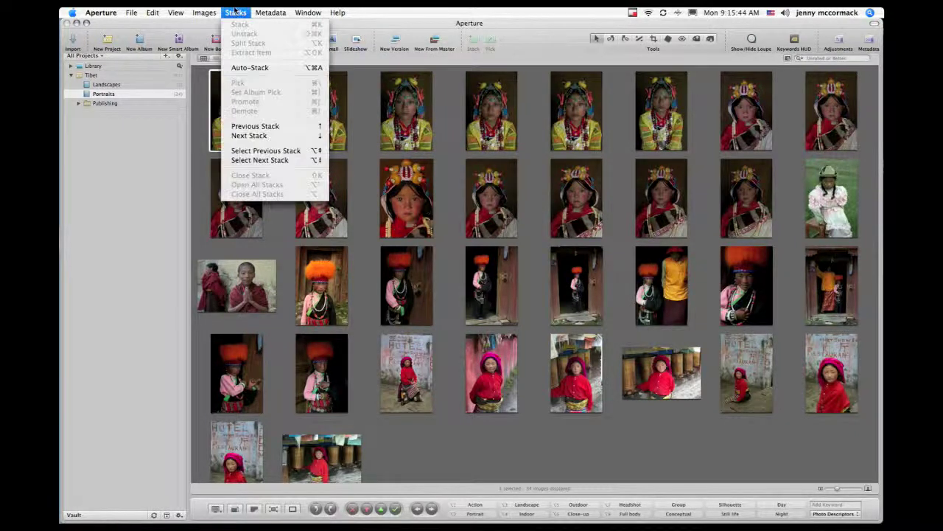
{"action": "left_click", "coordinate": [243, 68]}
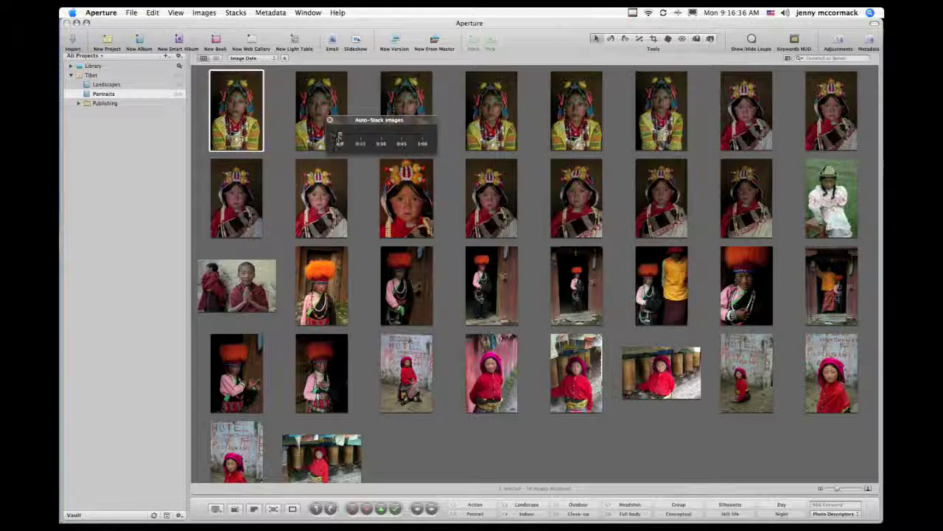
{"action": "left_click_drag", "start_coordinate": [338, 137], "coordinate": [362, 142]}
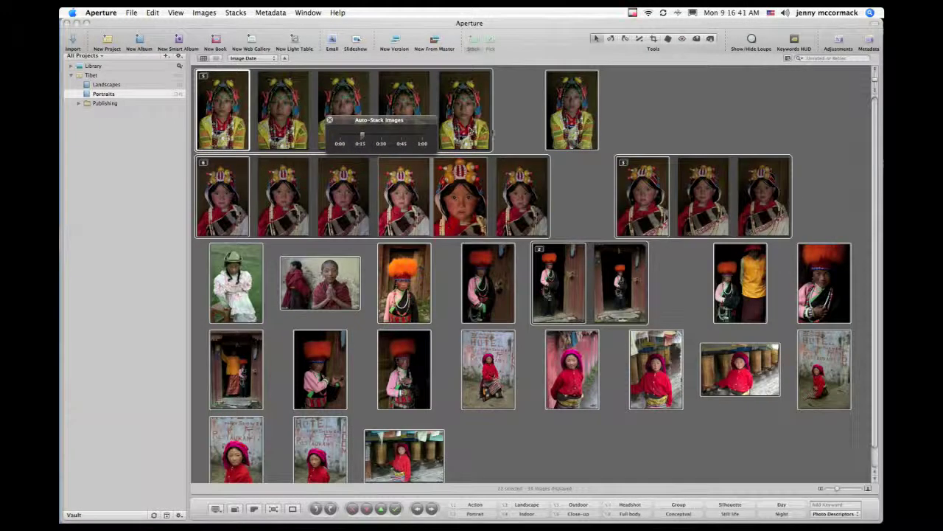
{"action": "left_click", "coordinate": [329, 121]}
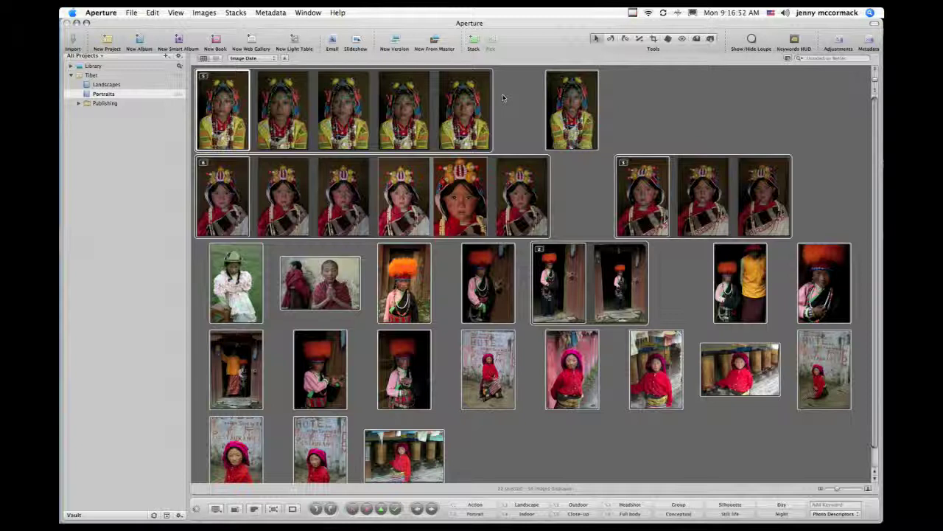
Unstack all the automatically stacked portraits and clear the image selection
{"action": "left_click", "coordinate": [239, 12]}
{"action": "left_click", "coordinate": [244, 34]}
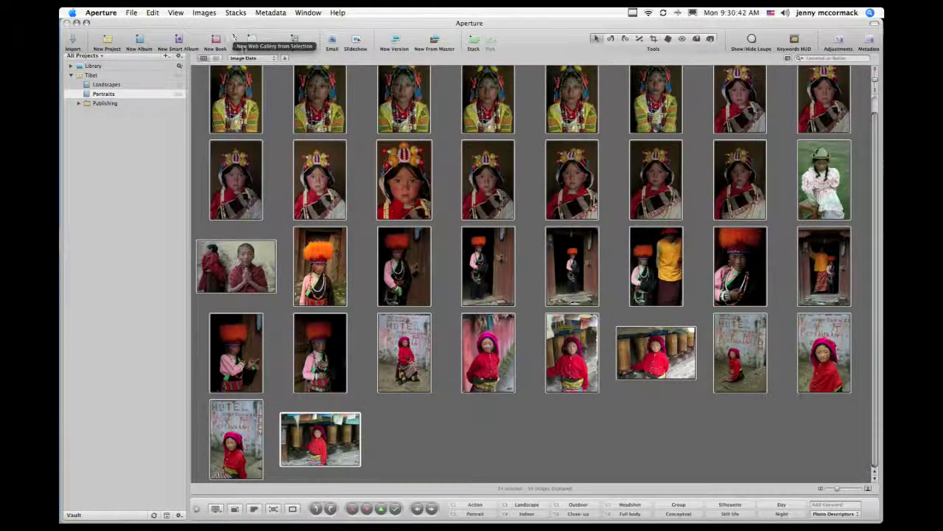
{"action": "left_click", "coordinate": [274, 106]}
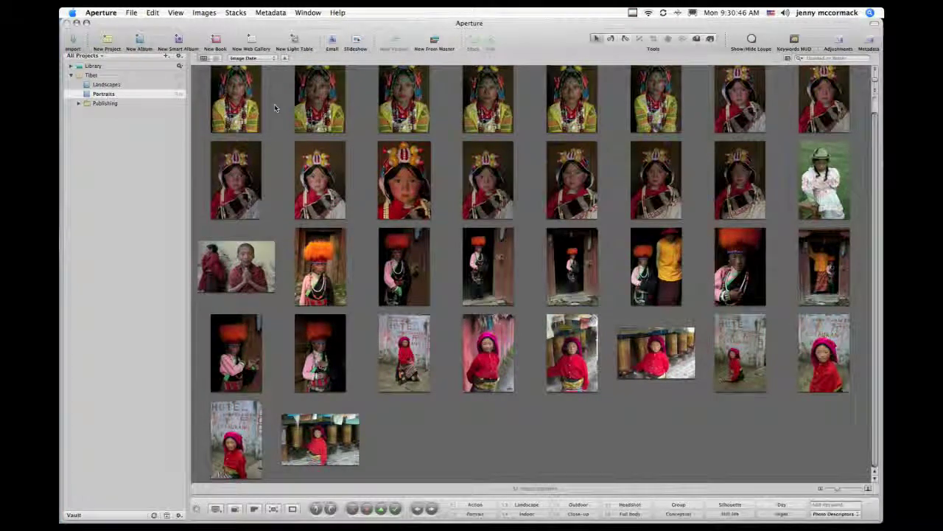
Stack the first six portraits, showing the child in the yellow robe and beaded headdress
{"action": "scroll", "coordinate": [274, 104], "scroll_direction": "up", "scroll_amount": 2}
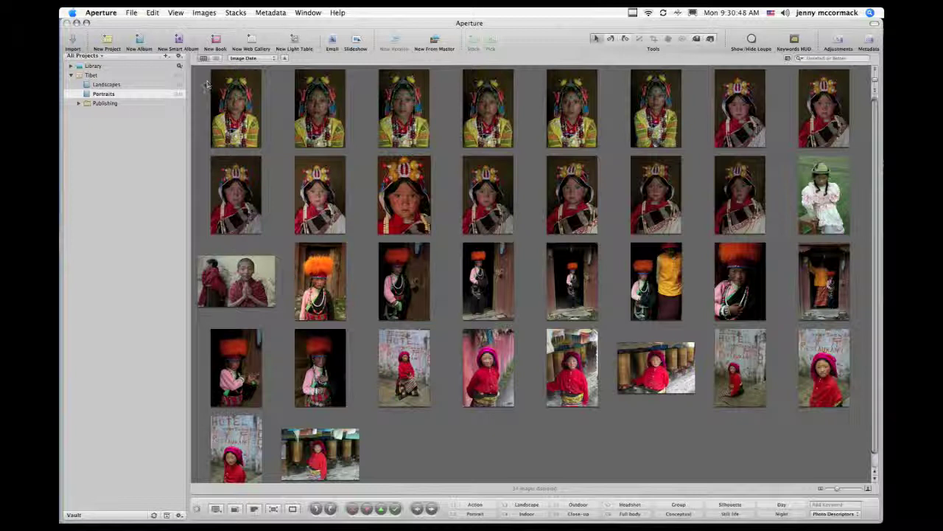
{"action": "left_click_drag", "start_coordinate": [204, 85], "coordinate": [649, 144]}
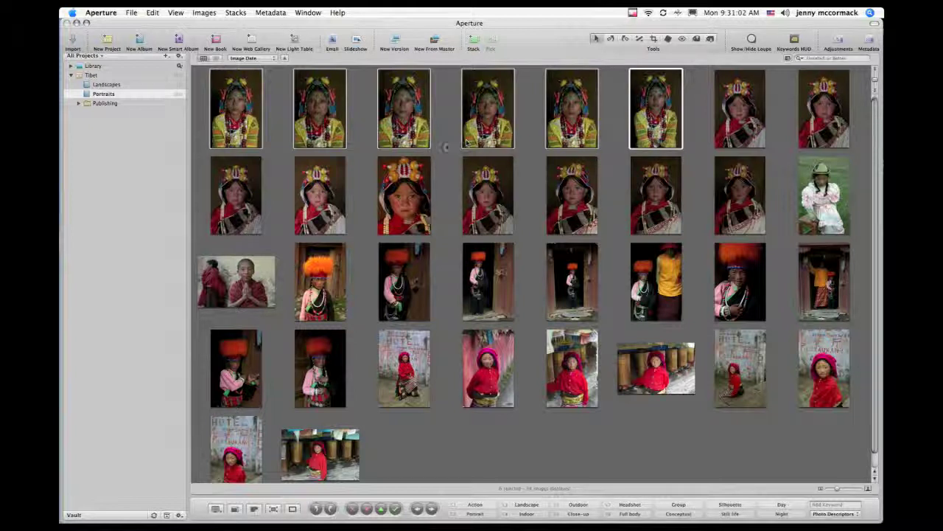
{"action": "left_click", "coordinate": [235, 12]}
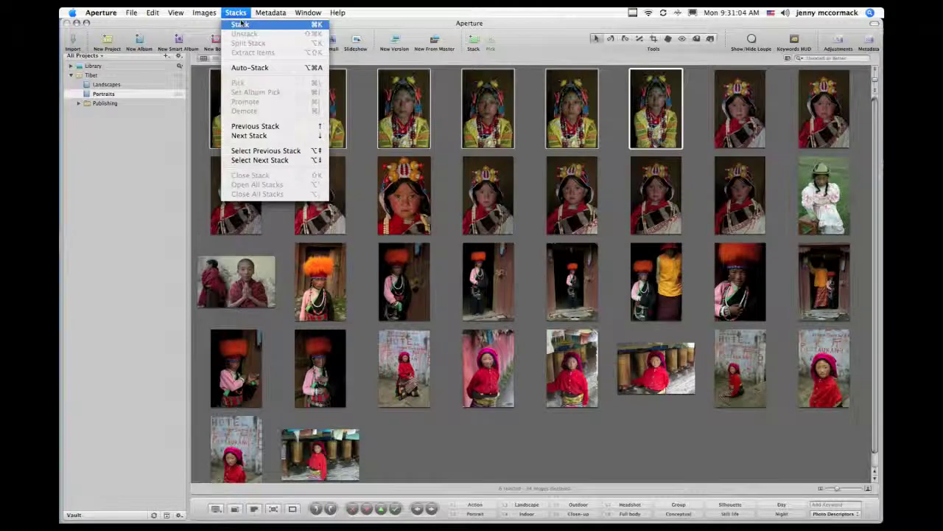
{"action": "left_click", "coordinate": [240, 24]}
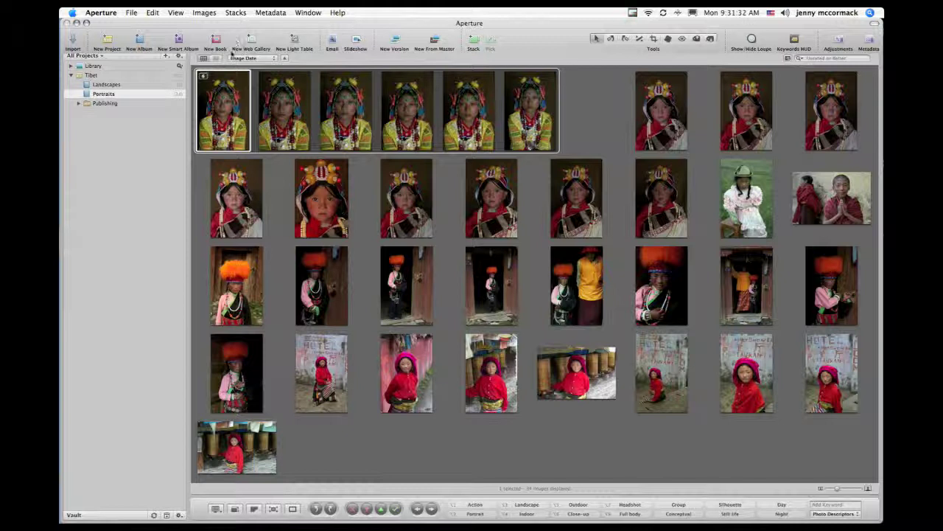
Collapse and re-expand the six-image stack, and reposition its second image to third place
{"action": "left_click", "coordinate": [204, 77]}
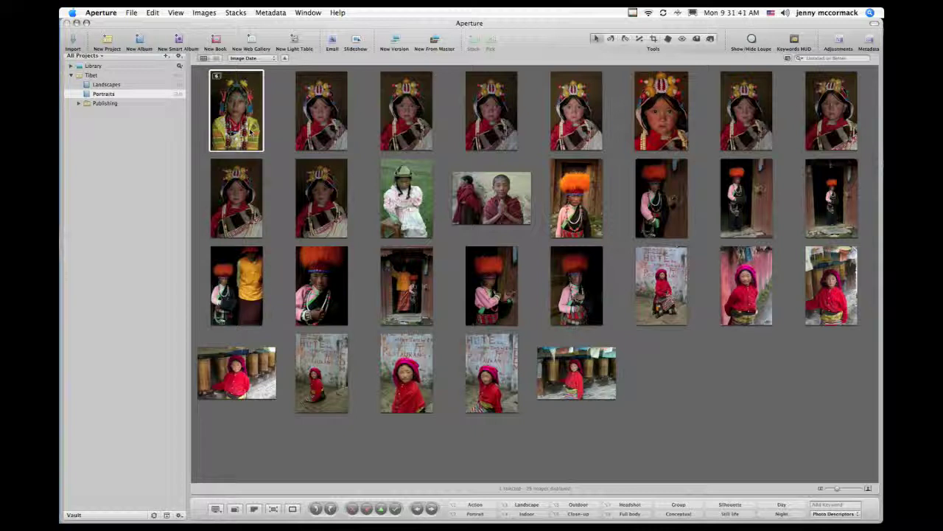
{"action": "left_click", "coordinate": [217, 77]}
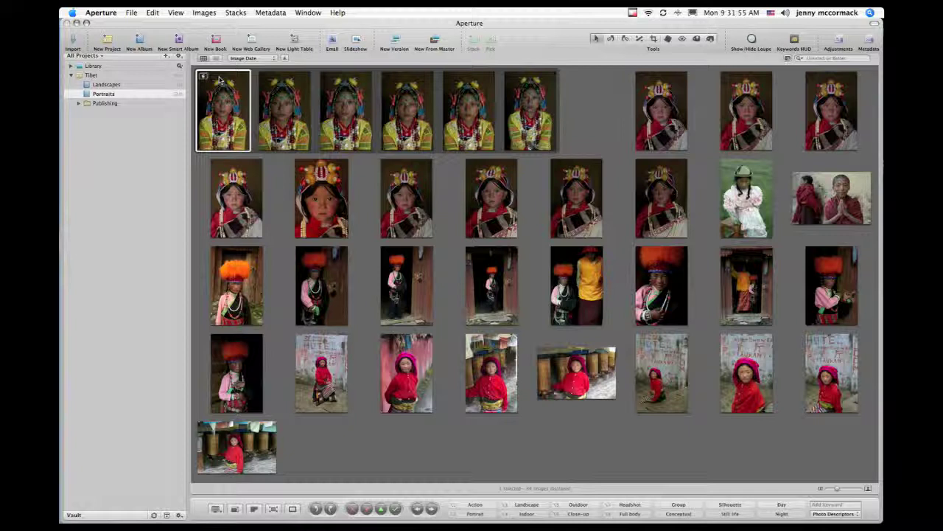
{"action": "left_click_drag", "start_coordinate": [276, 90], "coordinate": [355, 104]}
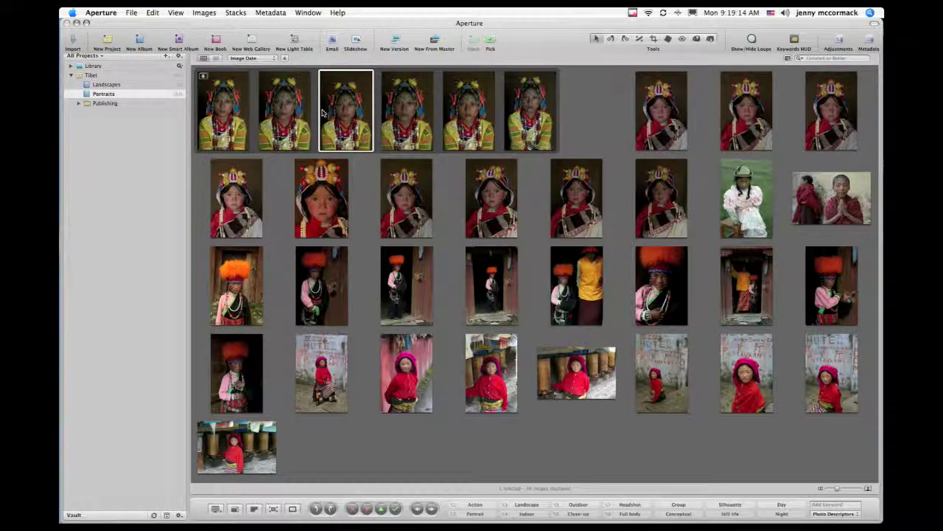
Move the selection further along the stack and promote the selected image up to second place
{"action": "key", "text": "Right"}
{"action": "key", "text": "Right"}
{"action": "key", "text": "Right"}
{"action": "key", "text": "super+bracketleft"}
{"action": "key", "text": "super+bracketleft"}
{"action": "key", "text": "super+bracketleft"}
{"action": "key", "text": "super+bracketleft"}
{"action": "key", "text": "super+bracketleft"}
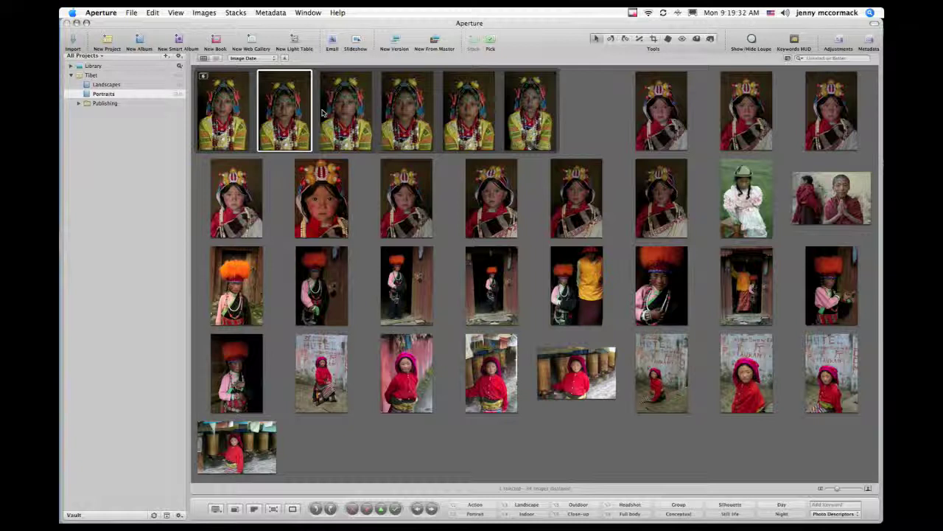
Display the images full screen in the Stack viewer mode and advance the comparison to the stack's third image
{"action": "key", "text": "f"}
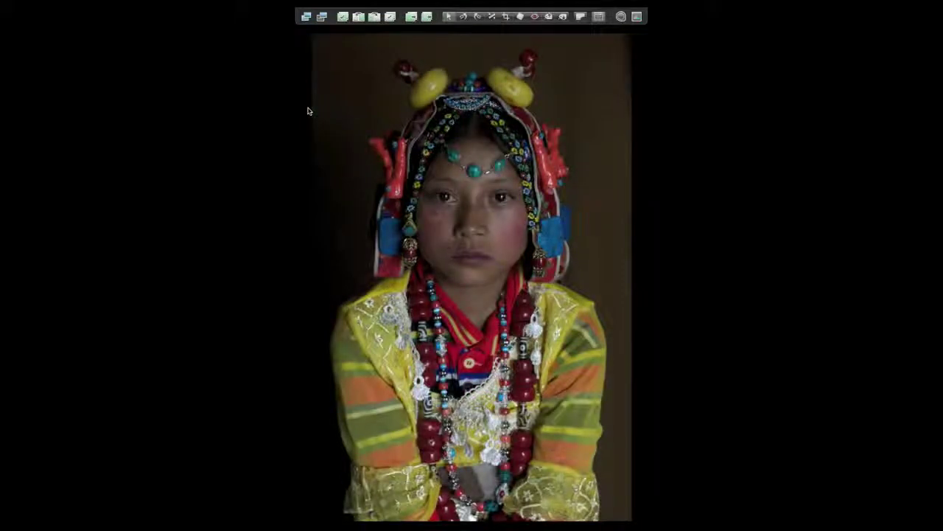
{"action": "mouse_move", "coordinate": [66, 315]}
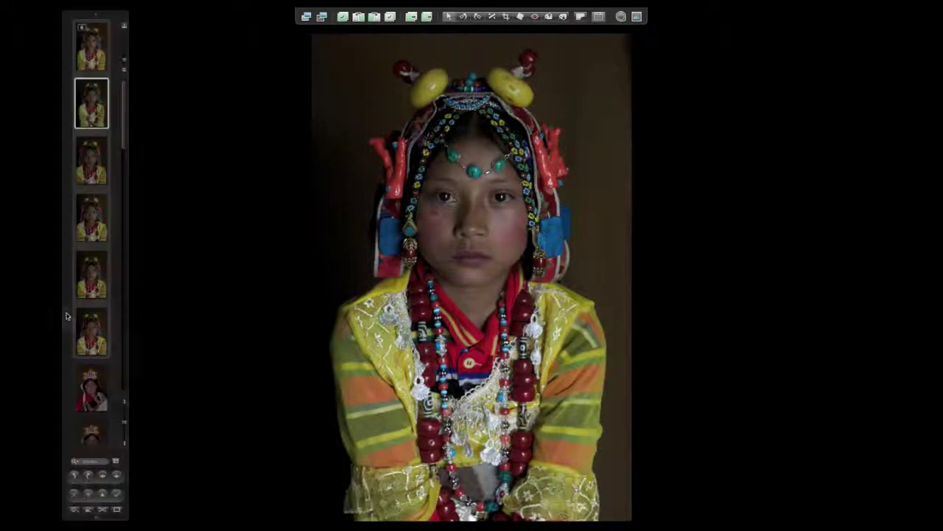
{"action": "left_click", "coordinate": [75, 510]}
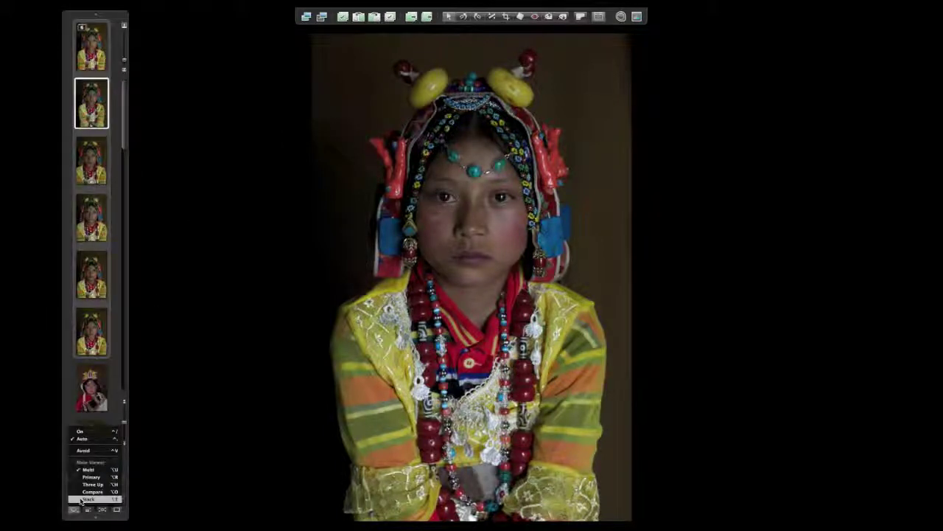
{"action": "left_click", "coordinate": [91, 491]}
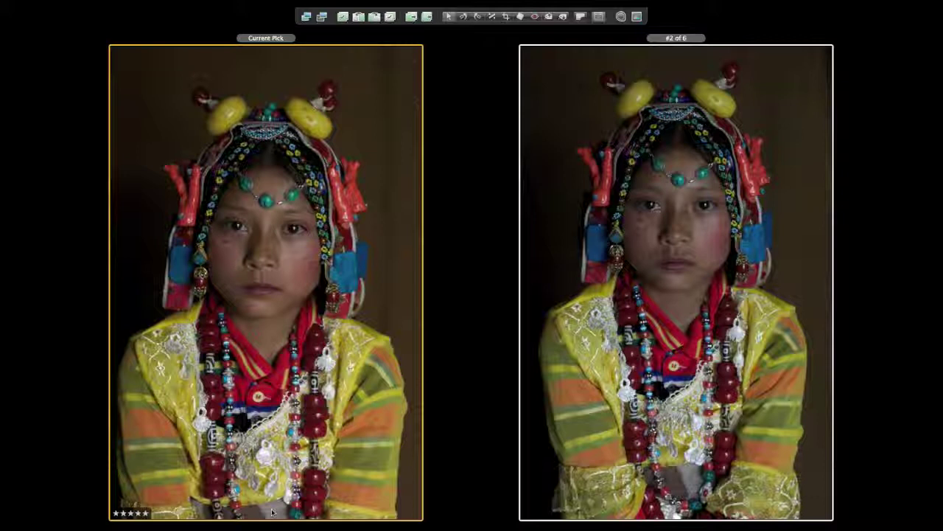
{"action": "mouse_move", "coordinate": [118, 485]}
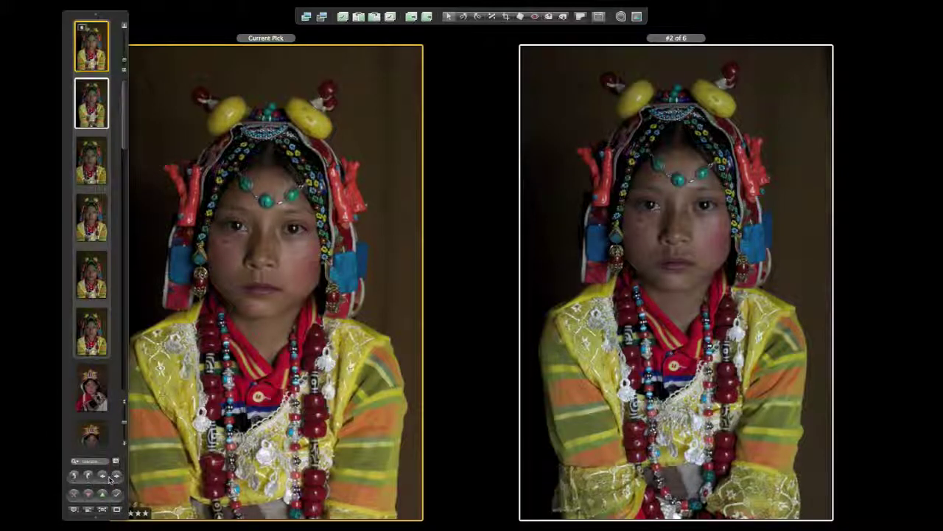
{"action": "left_click", "coordinate": [115, 477]}
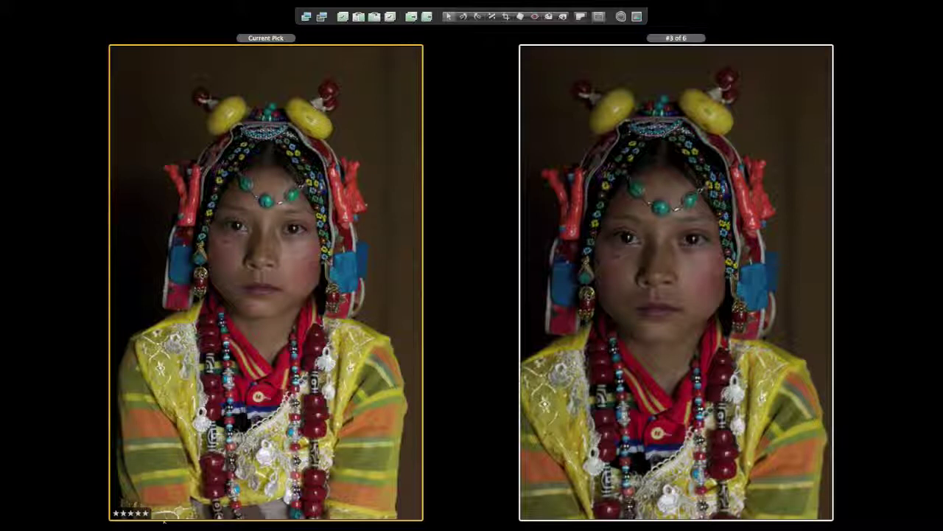
Promote the third image by one place in the stack and demote it back again
{"action": "mouse_move", "coordinate": [118, 508]}
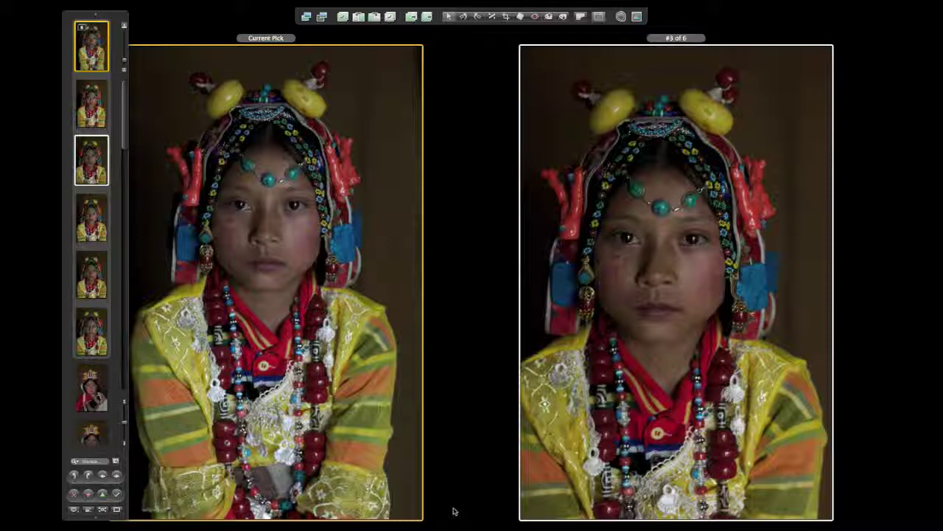
{"action": "left_click", "coordinate": [360, 17]}
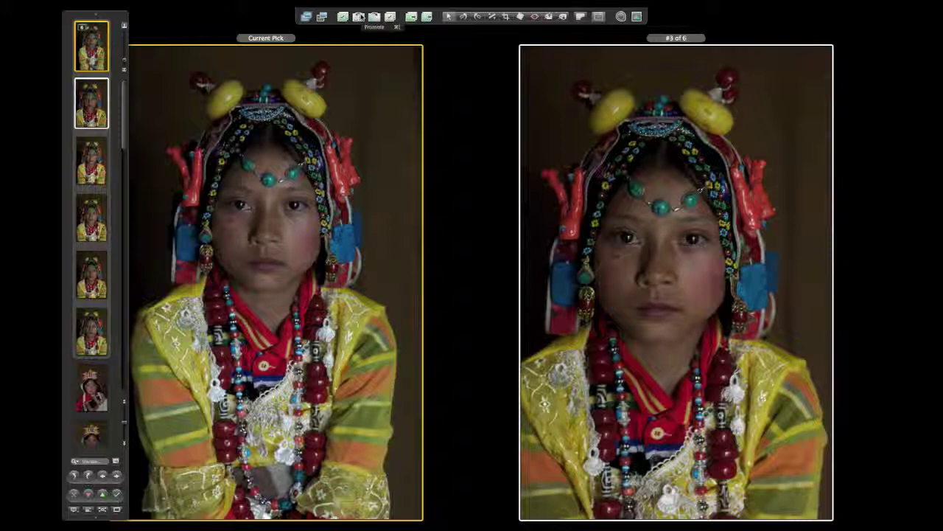
{"action": "left_click", "coordinate": [375, 17]}
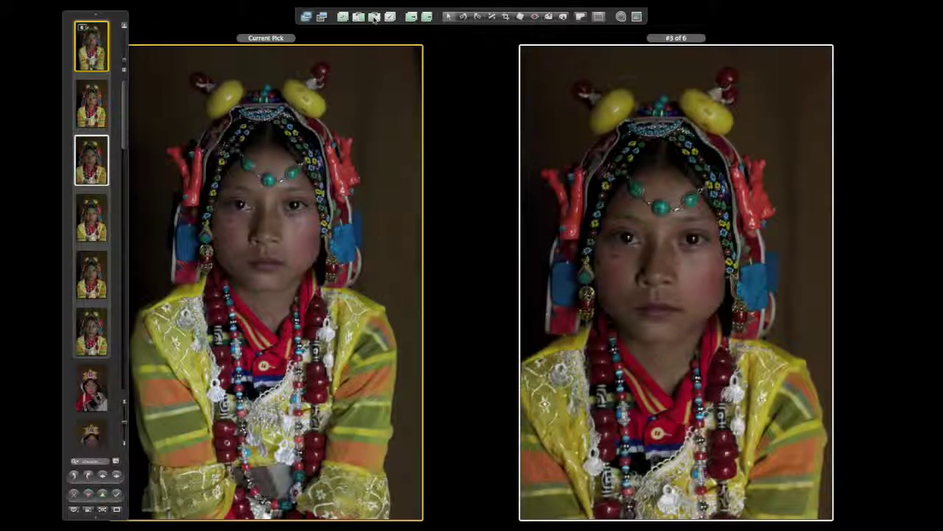
Leave full screen with the third image selected, make it the stack's pick and collapse the stack
{"action": "key", "text": "f"}
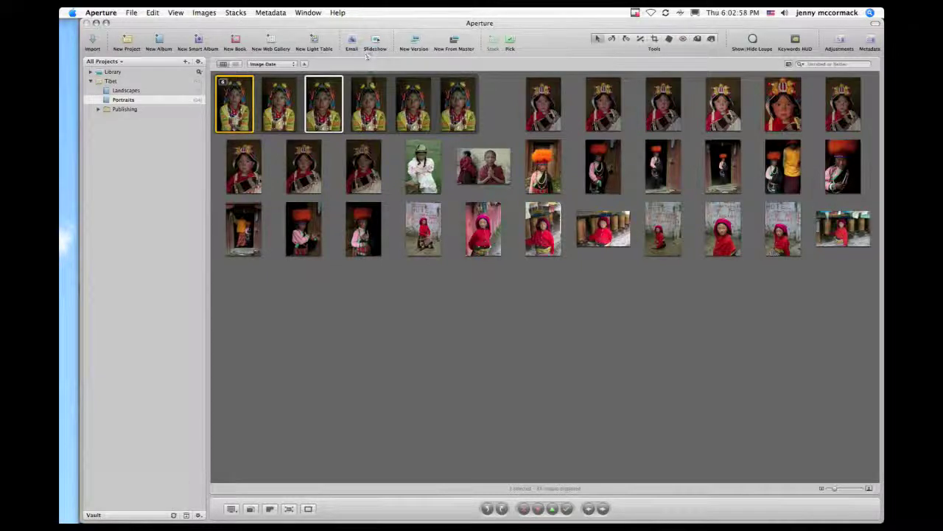
{"action": "left_click", "coordinate": [509, 42]}
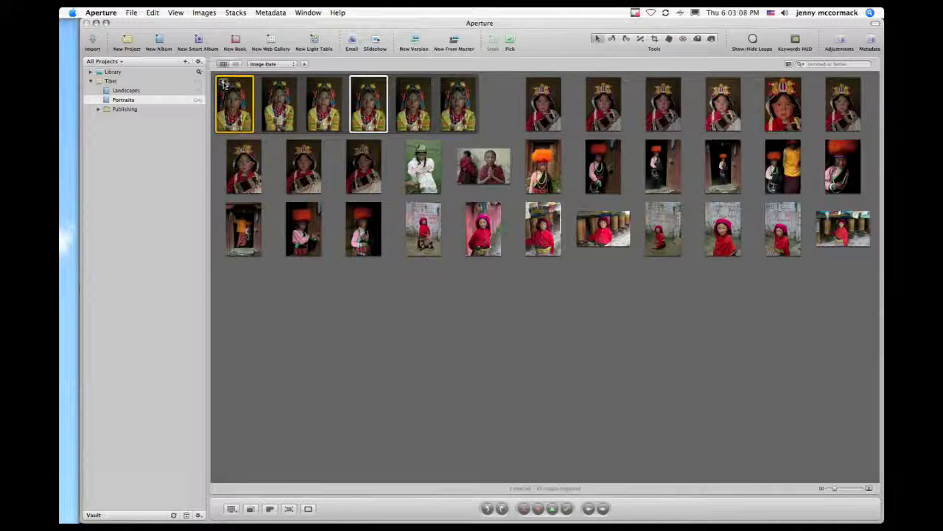
{"action": "mouse_move", "coordinate": [225, 83]}
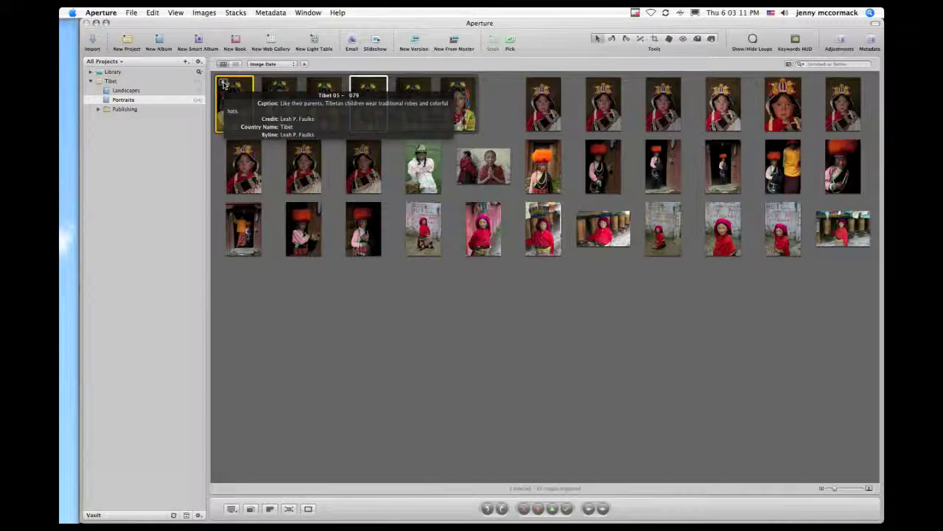
{"action": "left_click", "coordinate": [224, 83]}
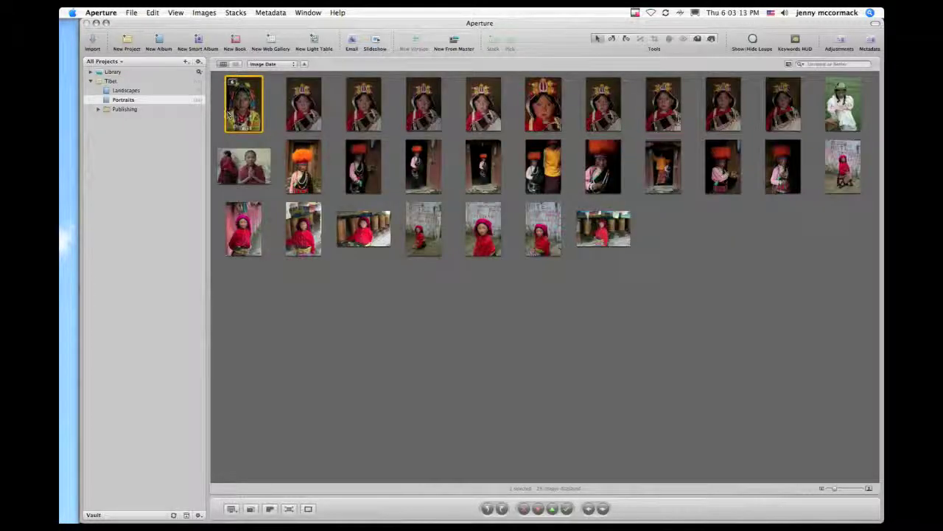